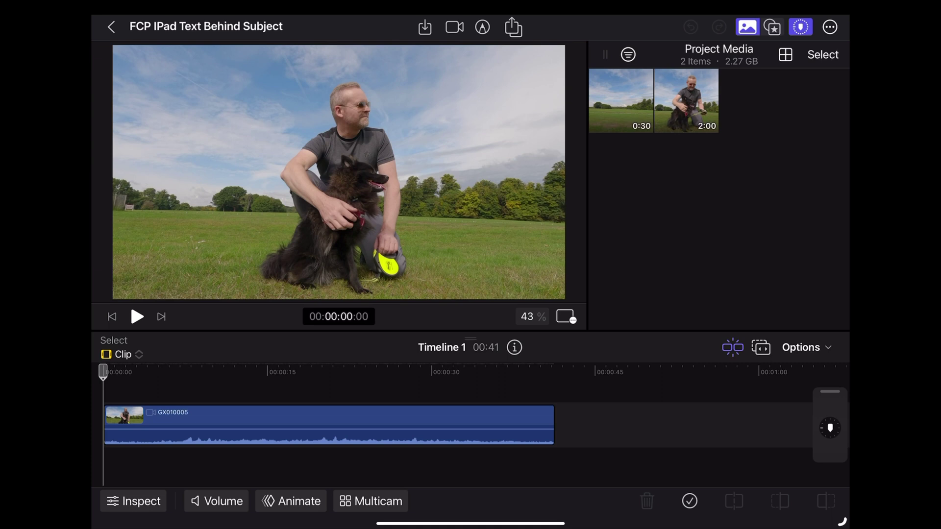
# Preview the man-and-dog clip, pause it, and undo the last change
pyautogui.click(136, 317)
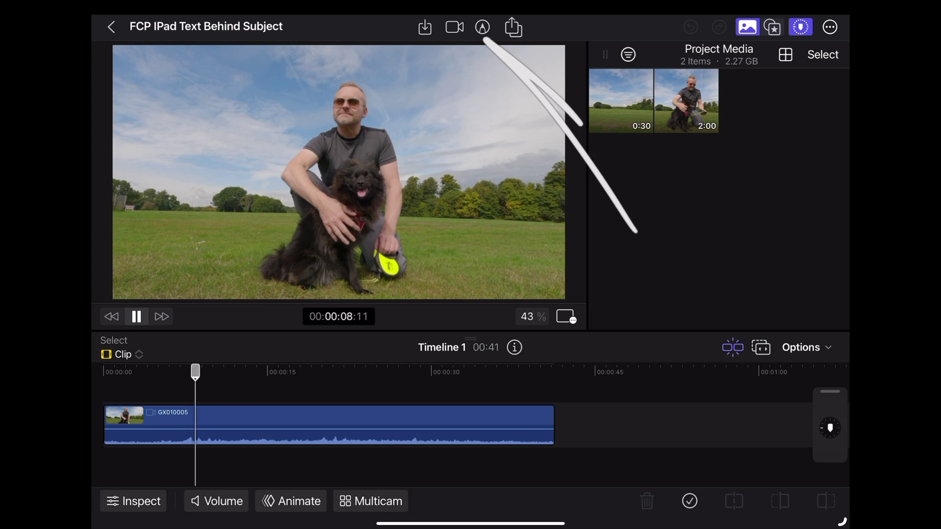
pyautogui.press('space')
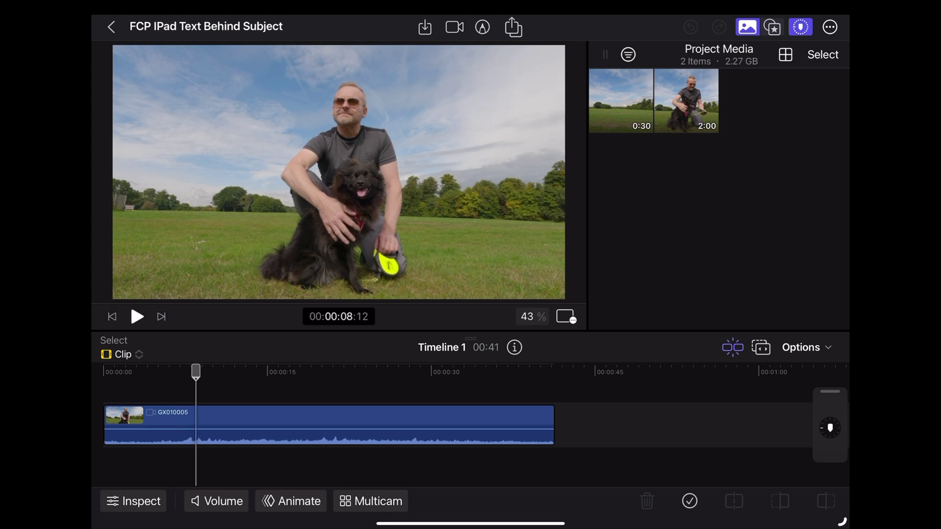
pyautogui.hotkey('ctrl', 'z')
# Start a Live Drawing and hand-draw the red word TEXT across the sky
pyautogui.click(482, 27)
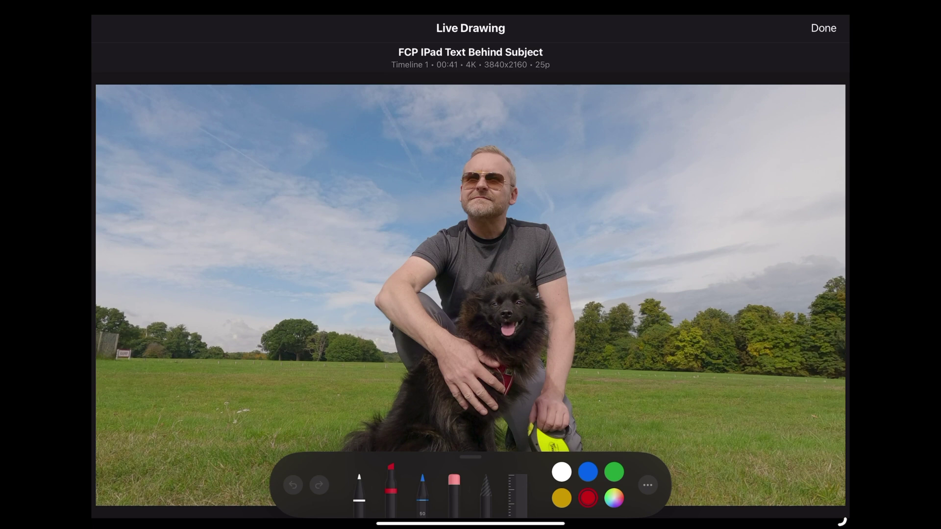
pyautogui.moveTo(291, 151); pyautogui.dragTo(280, 229)
pyautogui.moveTo(340, 174); pyautogui.dragTo(375, 226)
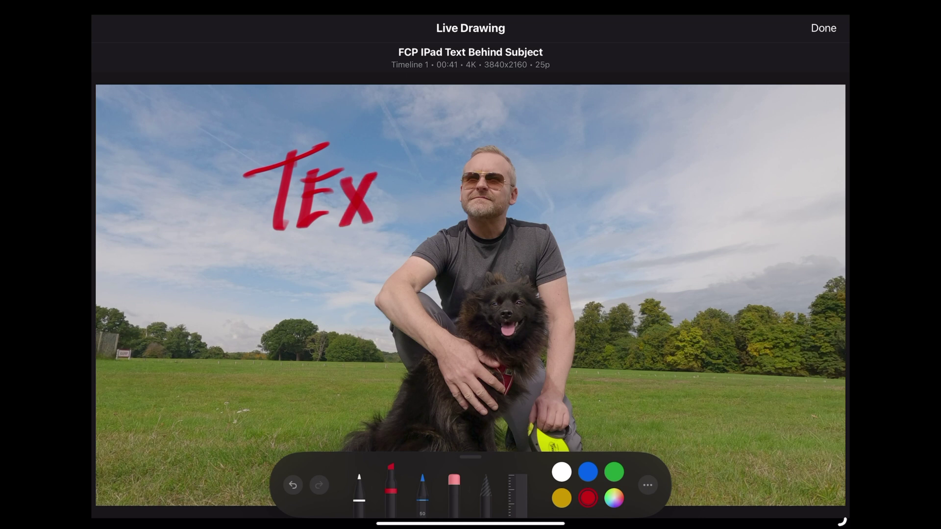
pyautogui.moveTo(409, 181); pyautogui.dragTo(404, 234)
pyautogui.moveTo(478, 144); pyautogui.dragTo(474, 229)
# Hand-draw the word BEHIND across the man's face and finish the drawing
pyautogui.moveTo(562, 169); pyautogui.dragTo(559, 220)
pyautogui.moveTo(592, 149); pyautogui.dragTo(588, 221)
pyautogui.moveTo(606, 184); pyautogui.dragTo(607, 231)
pyautogui.moveTo(625, 184); pyautogui.dragTo(670, 235)
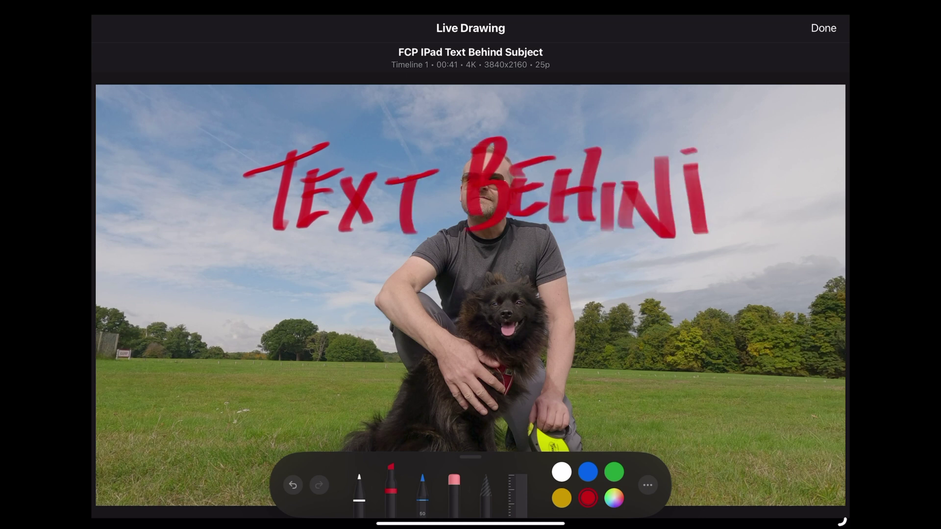
pyautogui.moveTo(662, 158); pyautogui.dragTo(673, 239)
pyautogui.moveTo(687, 154); pyautogui.dragTo(735, 239)
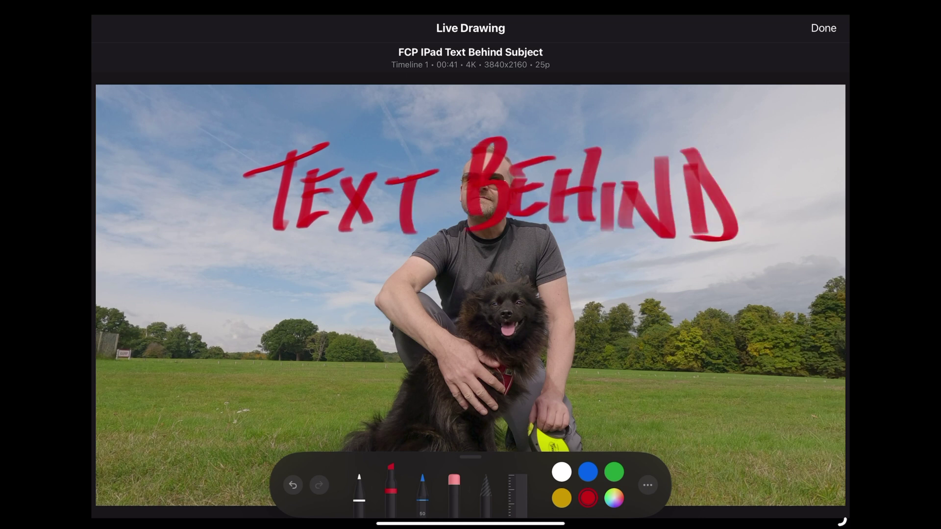
pyautogui.click(824, 27)
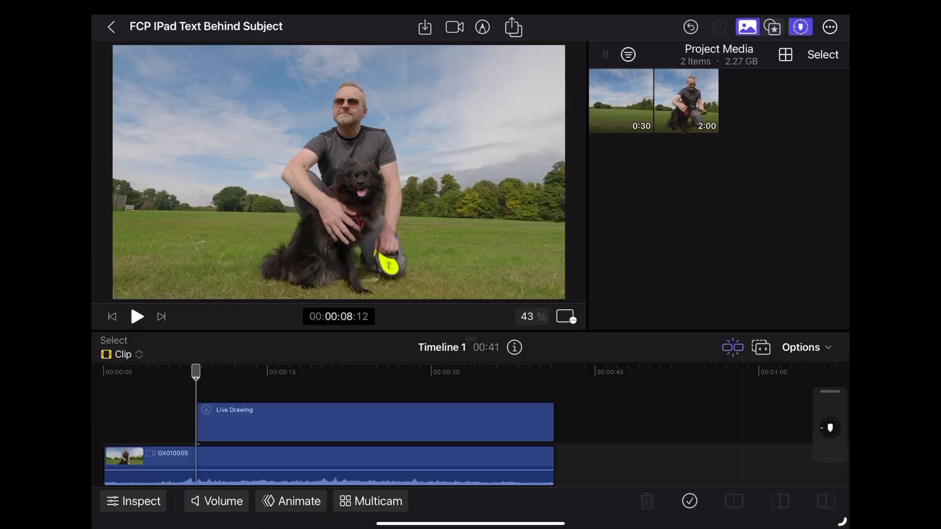
pyautogui.press('space')
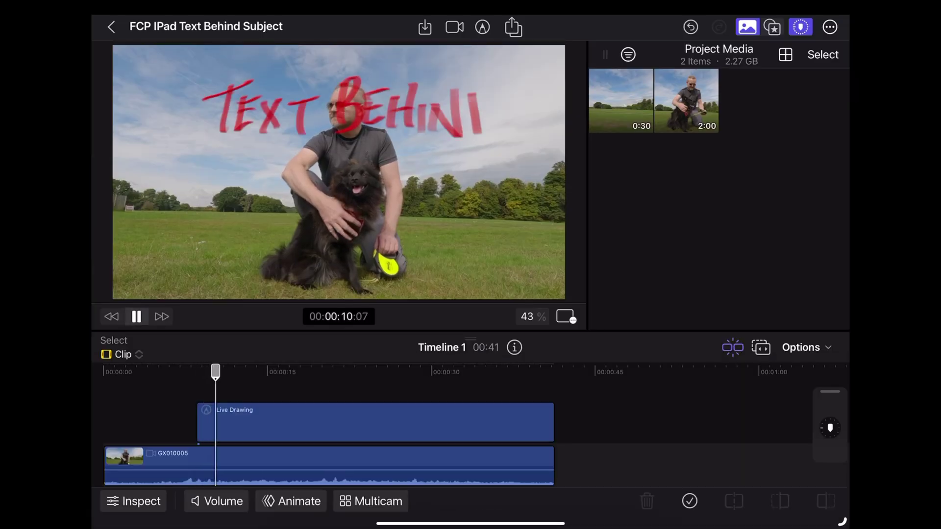
pyautogui.press('space')
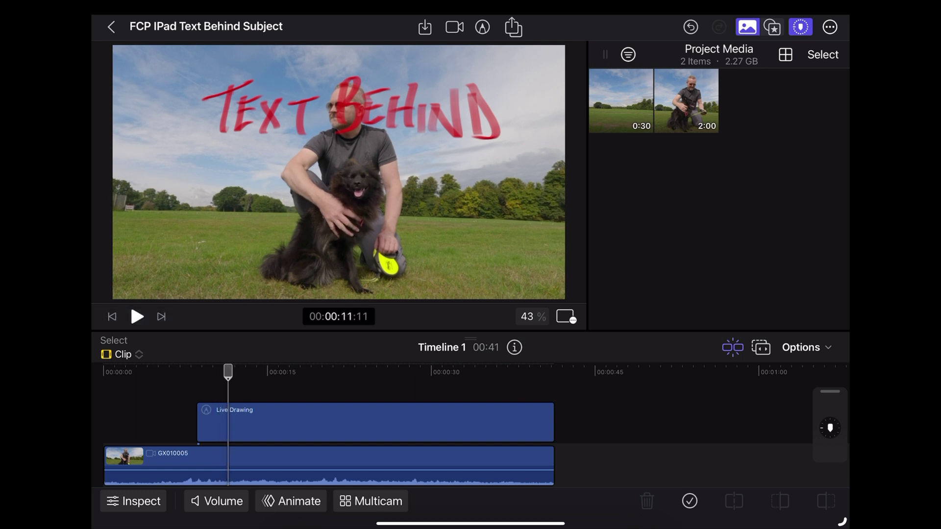
pyautogui.click(375, 423)
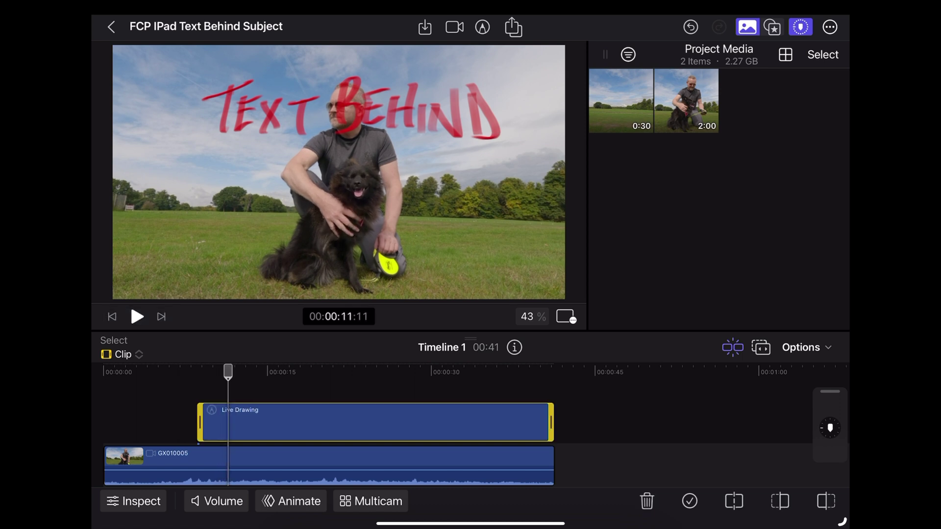
# Lengthen the Live Drawing's draw-on time to 4.92 seconds and replay it from the start to preview
pyautogui.click(133, 500)
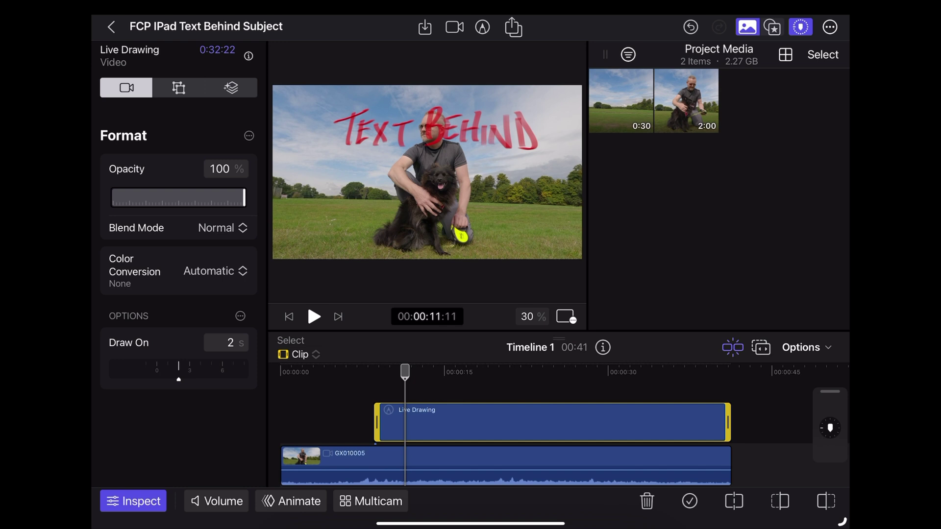
pyautogui.moveTo(198, 368); pyautogui.dragTo(169, 368)
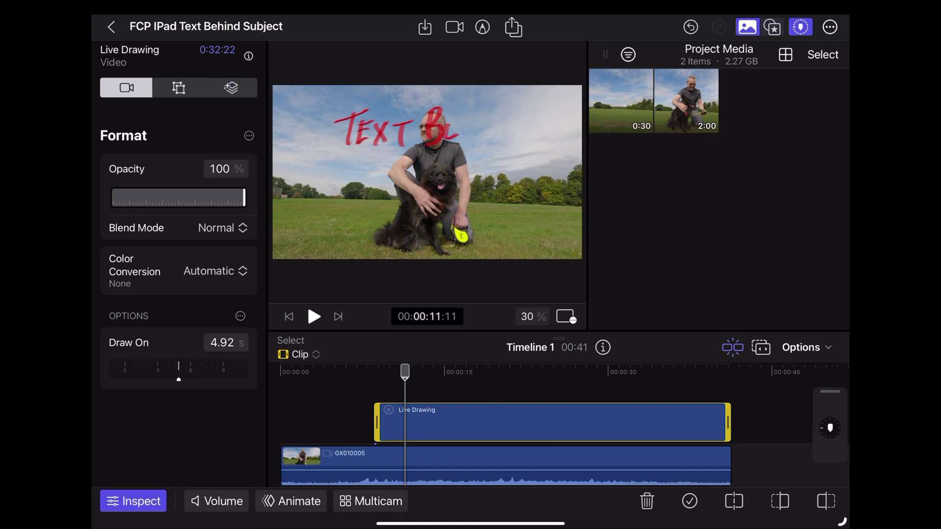
pyautogui.moveTo(404, 372); pyautogui.dragTo(373, 371)
pyautogui.click(315, 316)
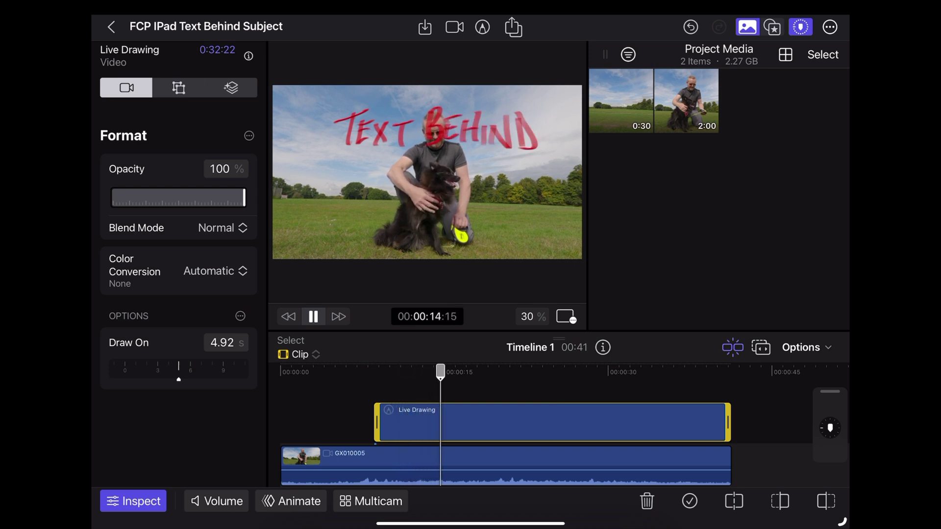
pyautogui.press('space')
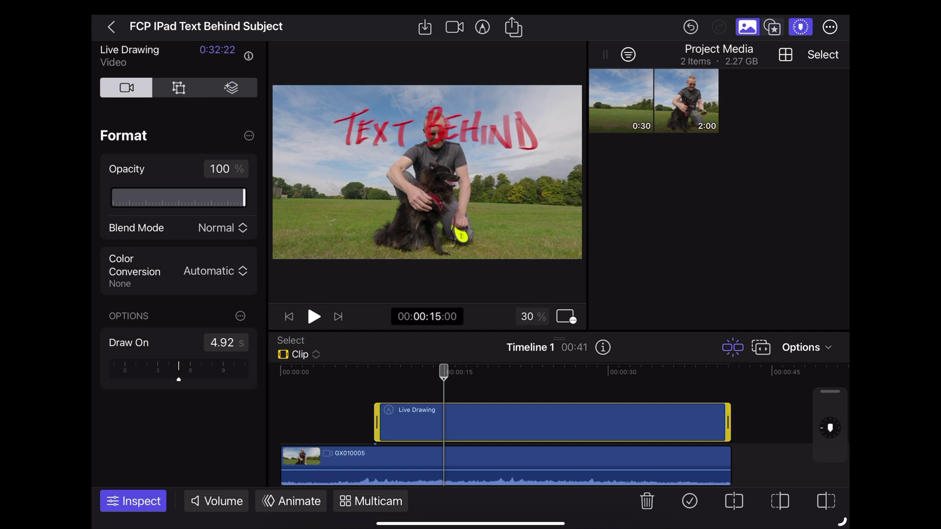
pyautogui.click(133, 500)
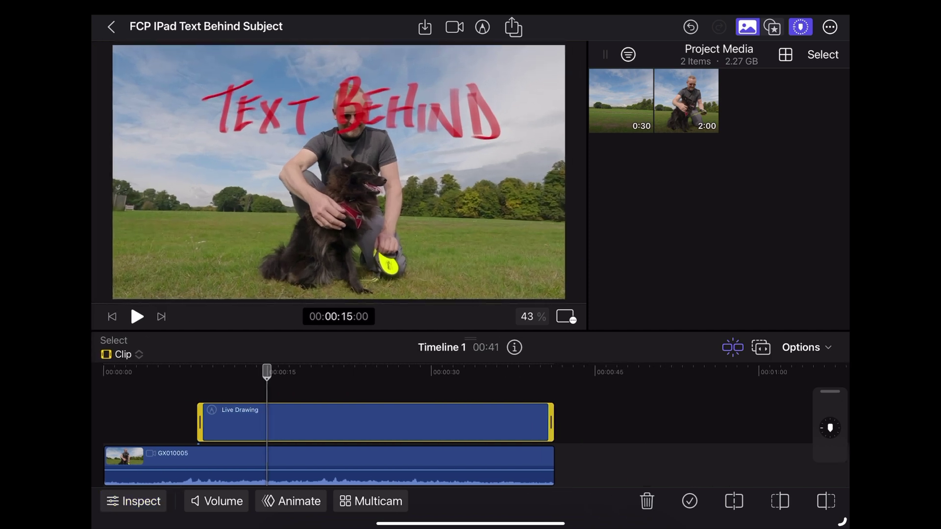
# Copy the GX010005 man-and-dog clip
pyautogui.click(331, 465)
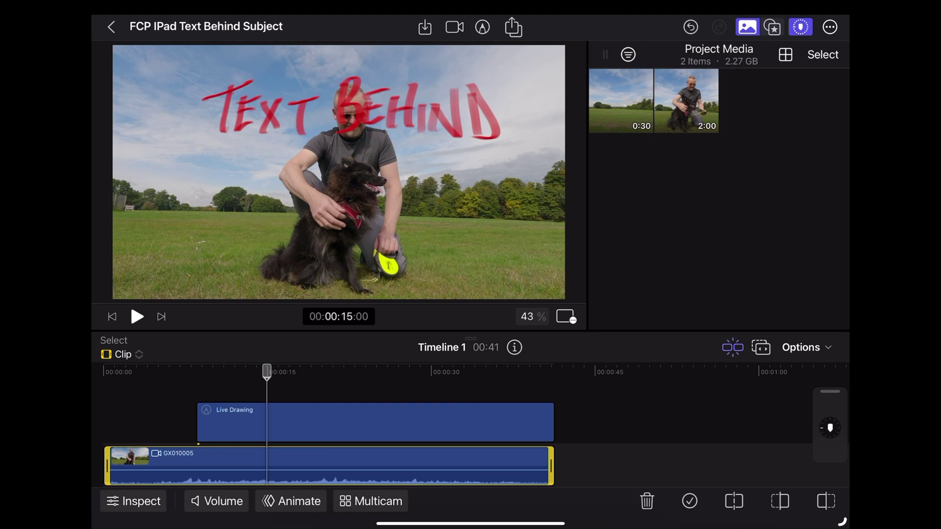
pyautogui.rightClick(170, 465)
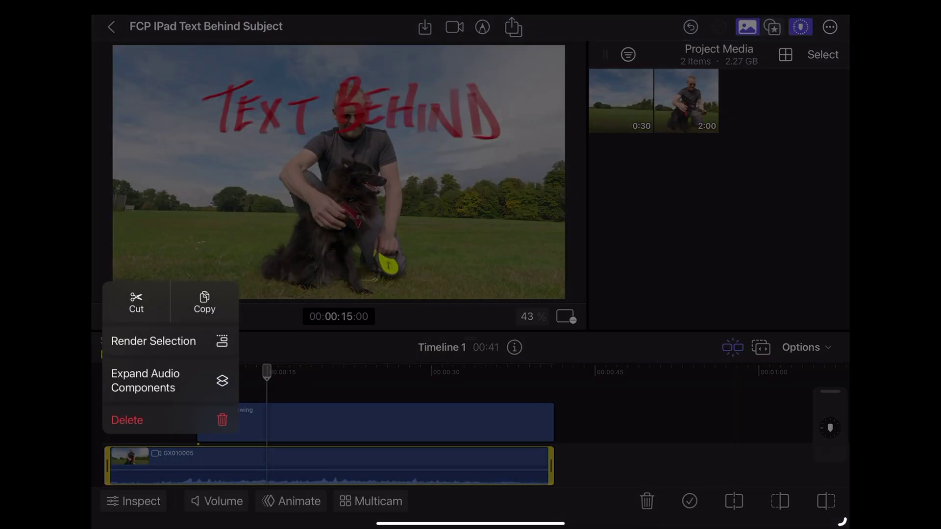
pyautogui.press('Escape')
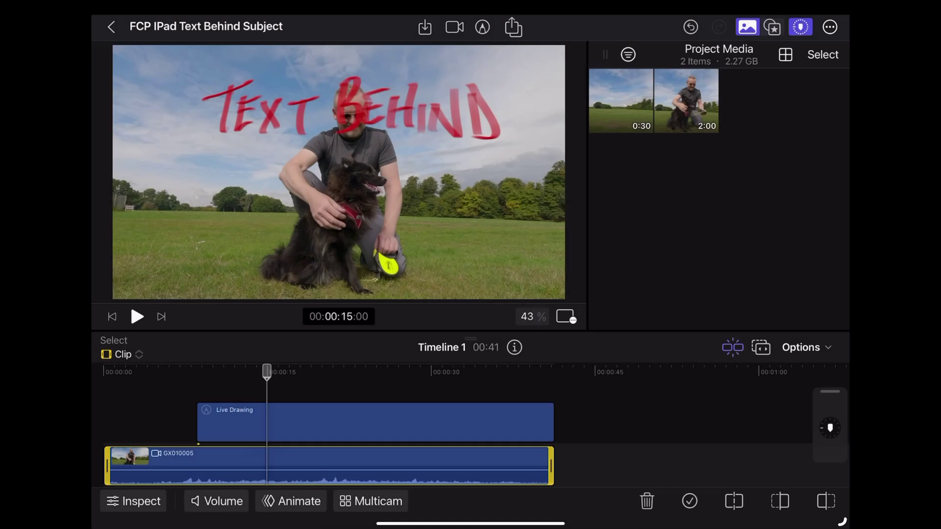
# Paste the copied clip after the existing clips and line it up above the Live Drawing
pyautogui.moveTo(267, 371); pyautogui.dragTo(582, 372)
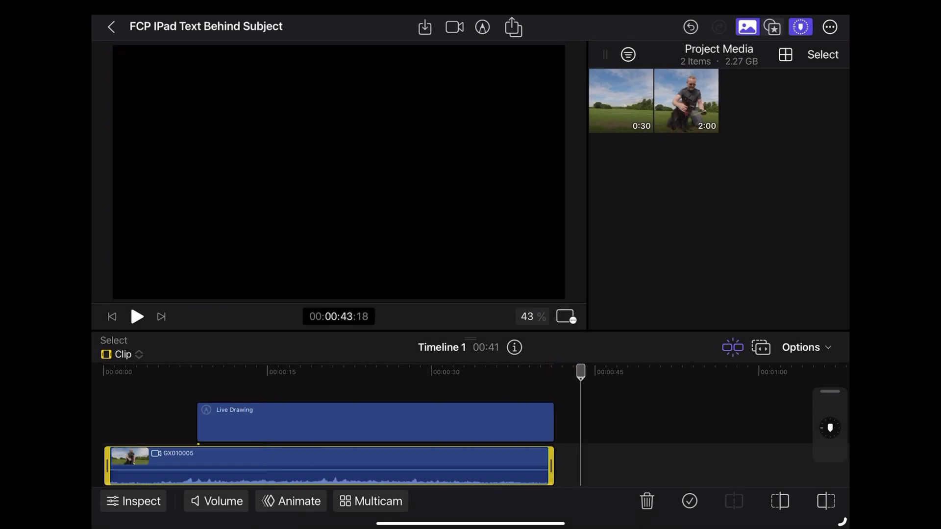
pyautogui.rightClick(620, 471)
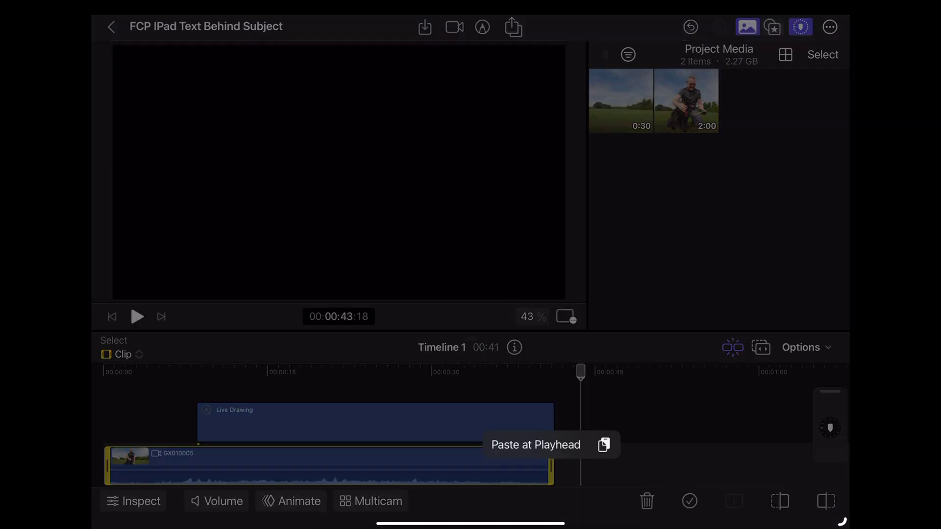
pyautogui.click(548, 445)
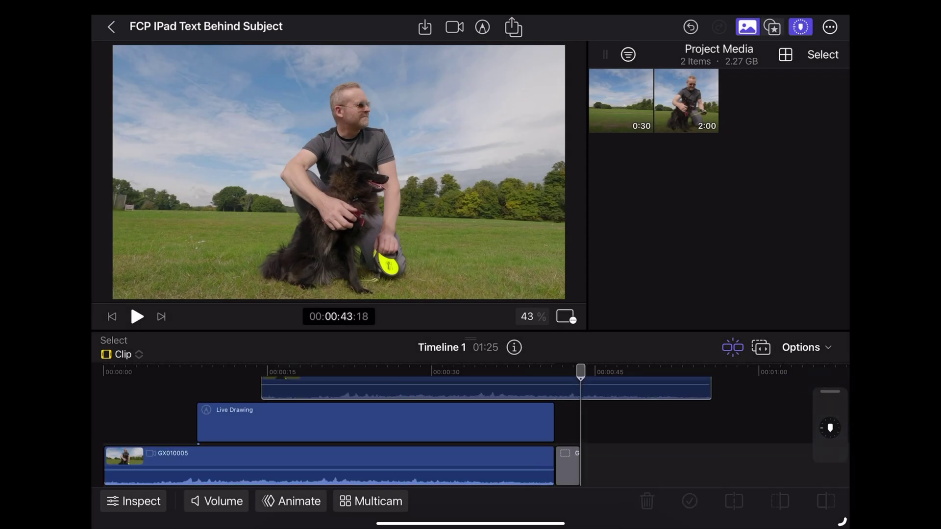
pyautogui.hotkey('ctrl', 'z')
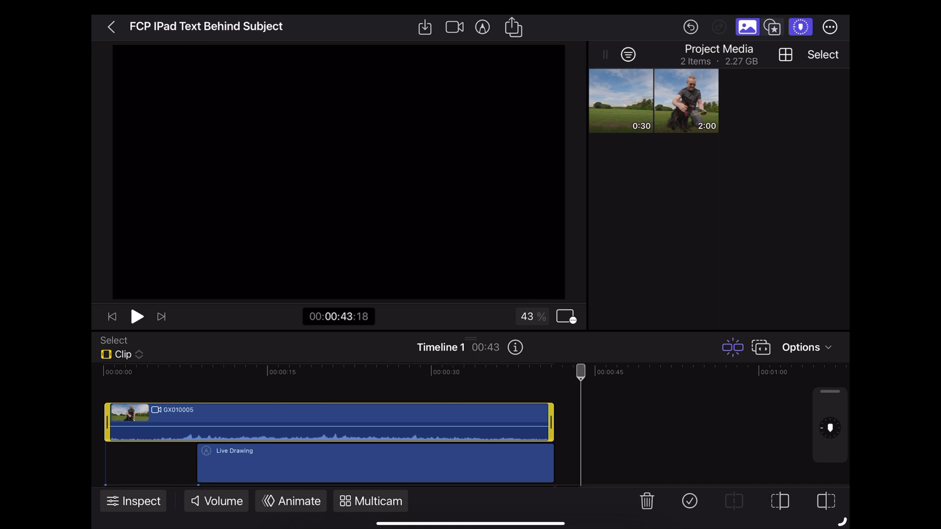
pyautogui.moveTo(580, 373); pyautogui.dragTo(249, 373)
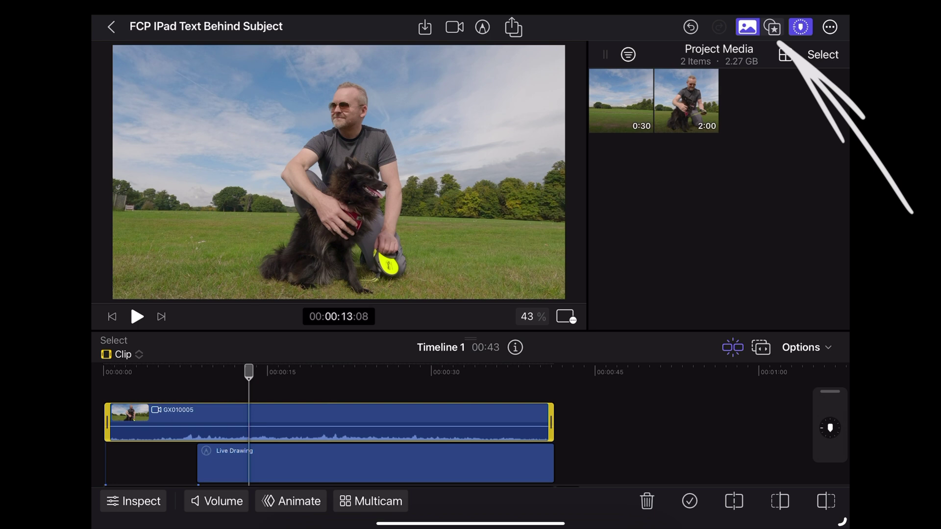
# Open the video effects browser to reach the Masks and Keying effects
pyautogui.click(772, 26)
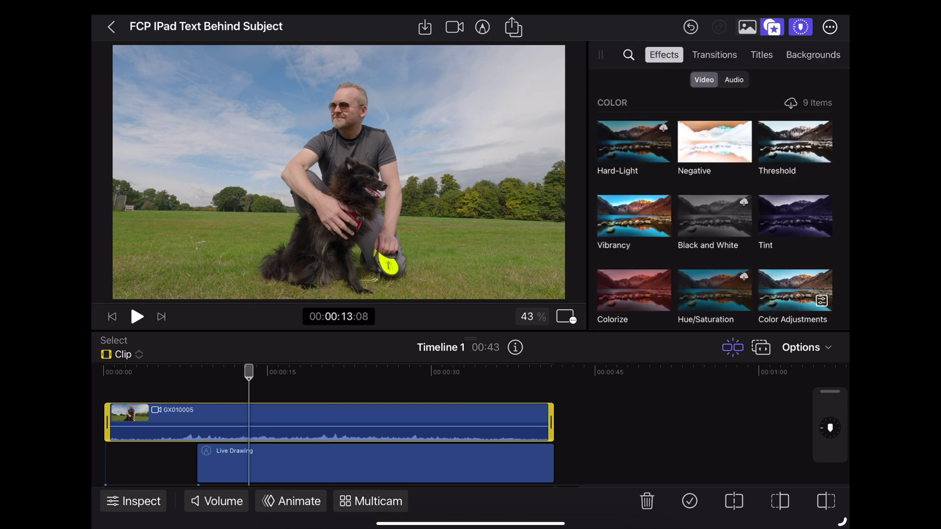
pyautogui.scroll(-5, 714, 210)
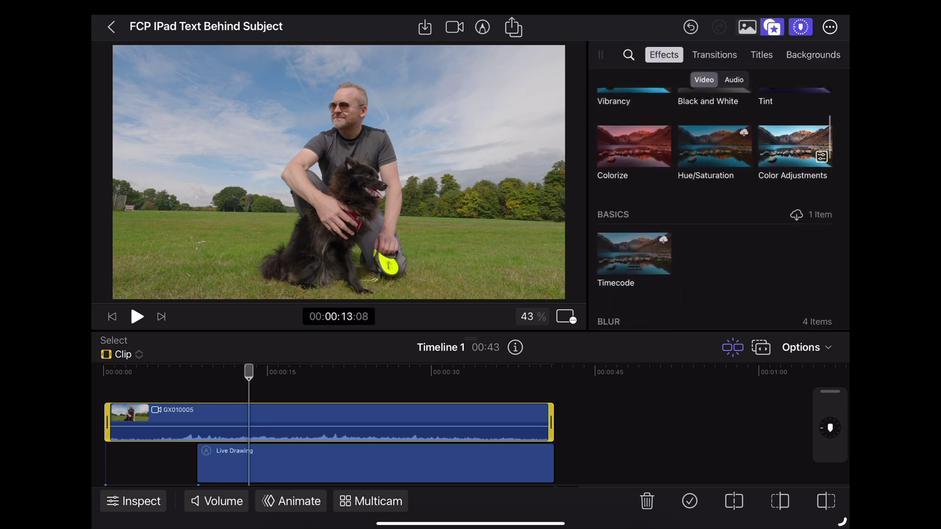
pyautogui.scroll(-5, 715, 210)
pyautogui.scroll(-3, 715, 209)
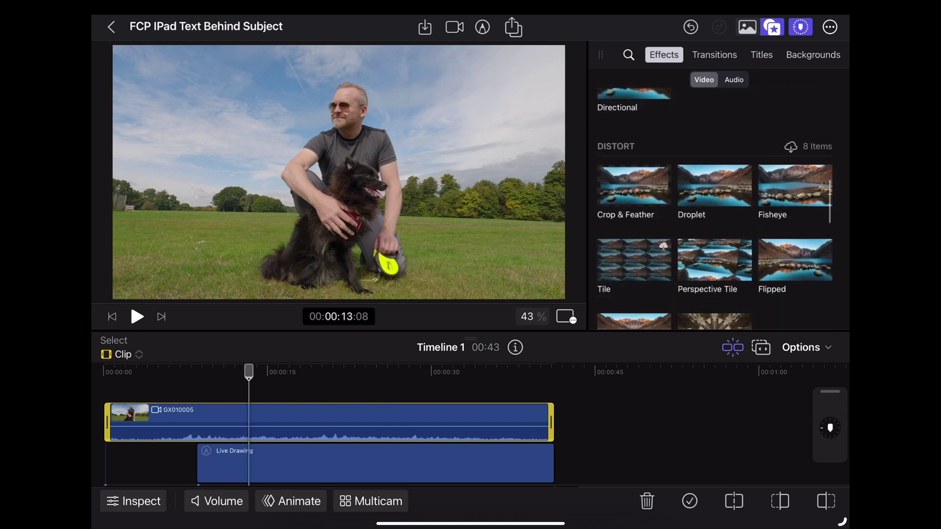
pyautogui.scroll(-5, 715, 210)
pyautogui.scroll(1, 715, 210)
pyautogui.scroll(-2, 714, 209)
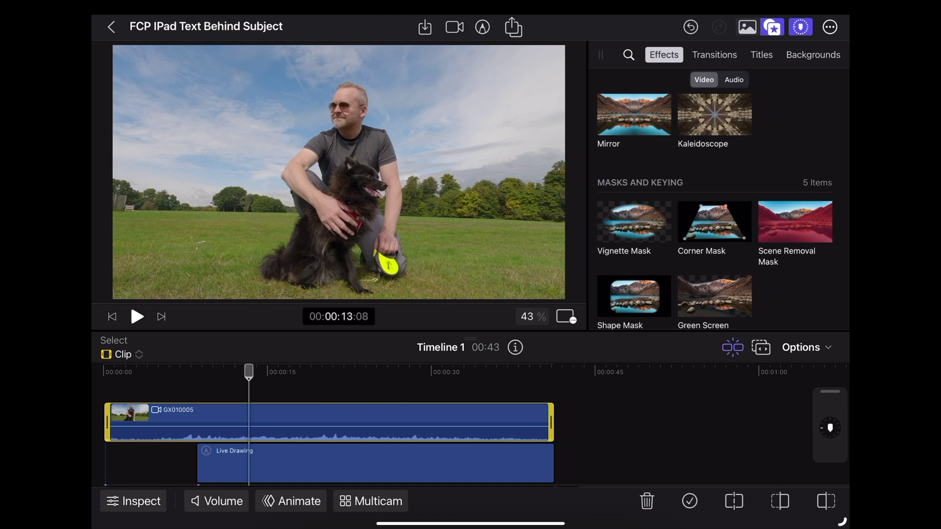
pyautogui.scroll(1, 715, 210)
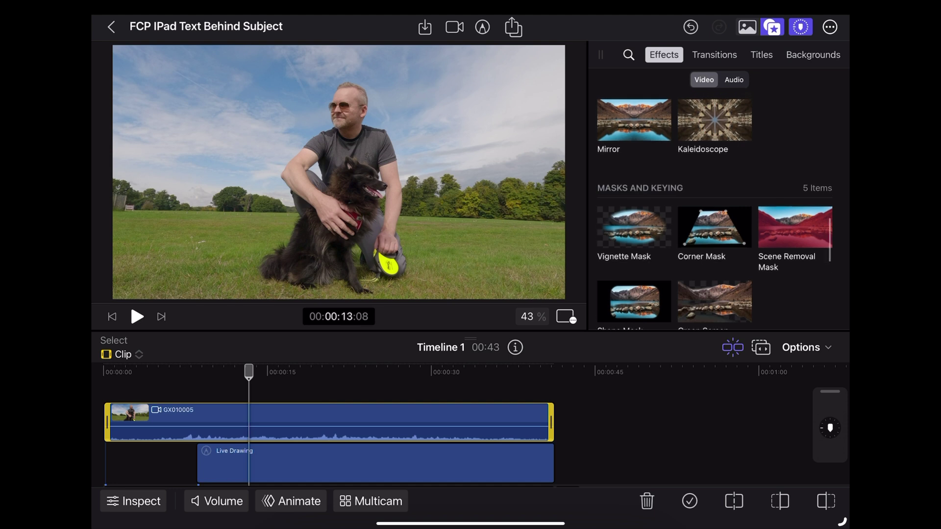
# Apply Scene Removal Mask to the top GX010005 copy, then replay from before the drawing starts
pyautogui.moveTo(795, 228); pyautogui.dragTo(297, 415)
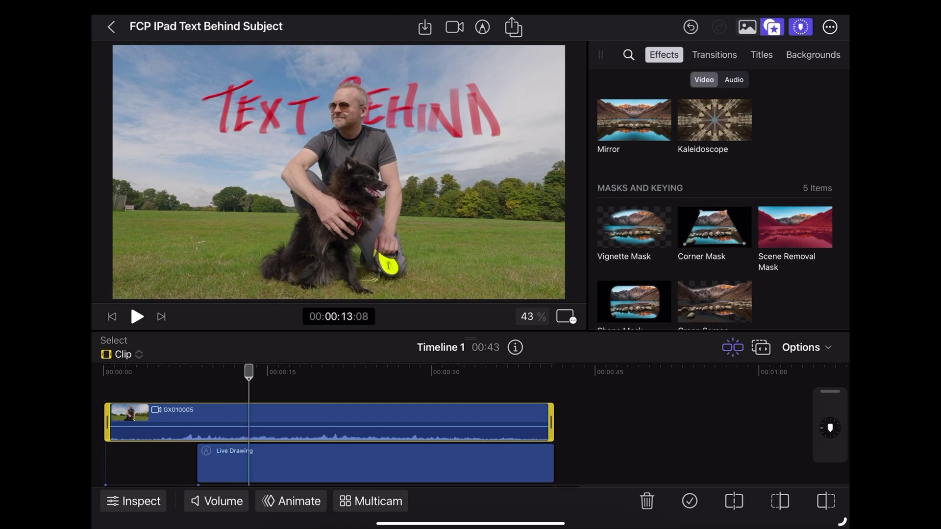
pyautogui.moveTo(249, 372); pyautogui.dragTo(161, 371)
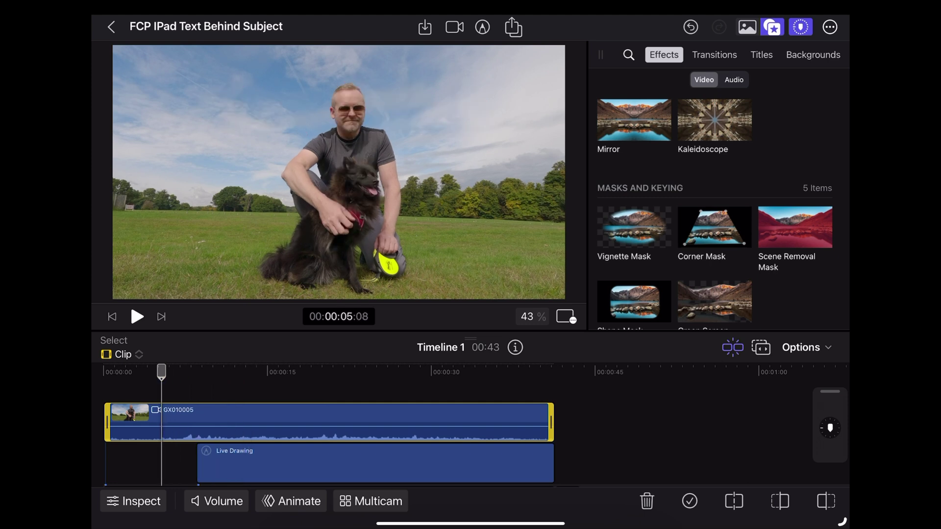
pyautogui.click(137, 317)
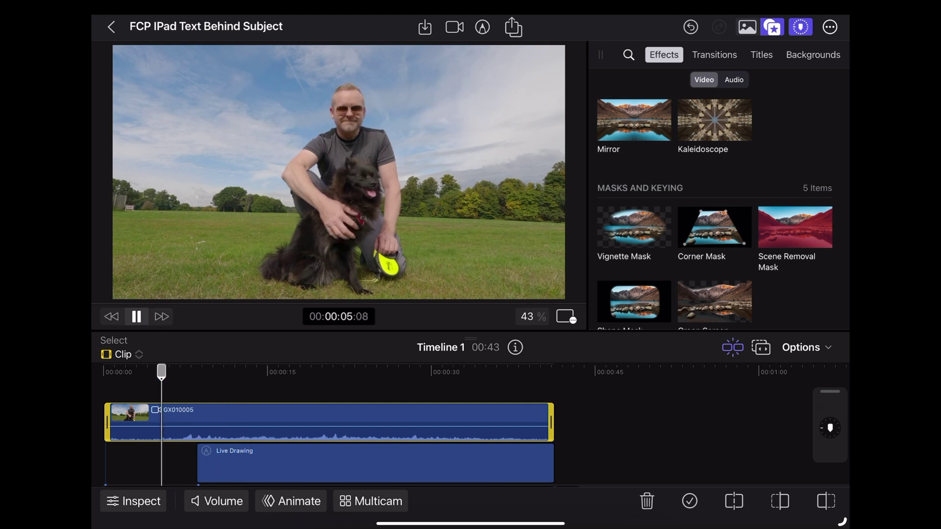